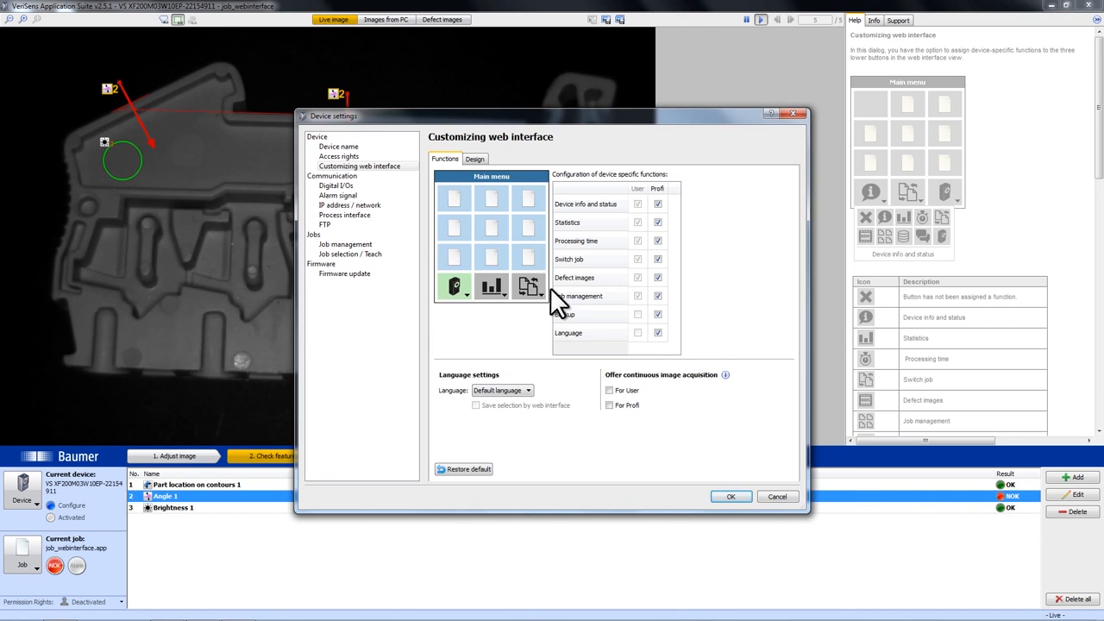
Assign Device specific functions to the first lower button of the web interface main menu and Defect images to the middle one.
{"action": "left_click", "coordinate": [464, 295]}
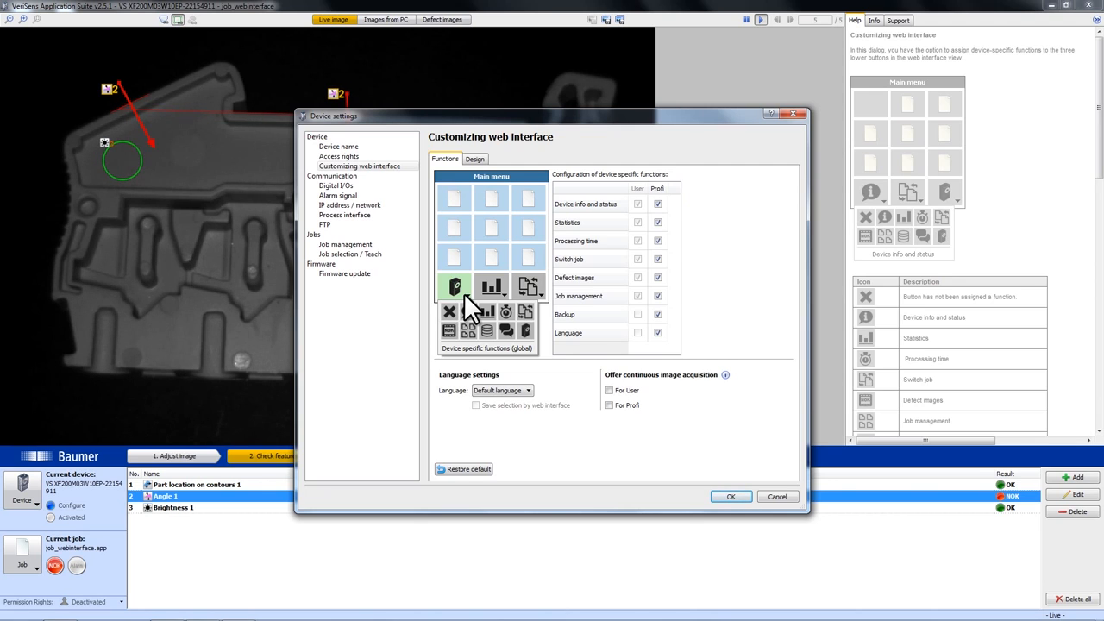
{"action": "left_click", "coordinate": [509, 331]}
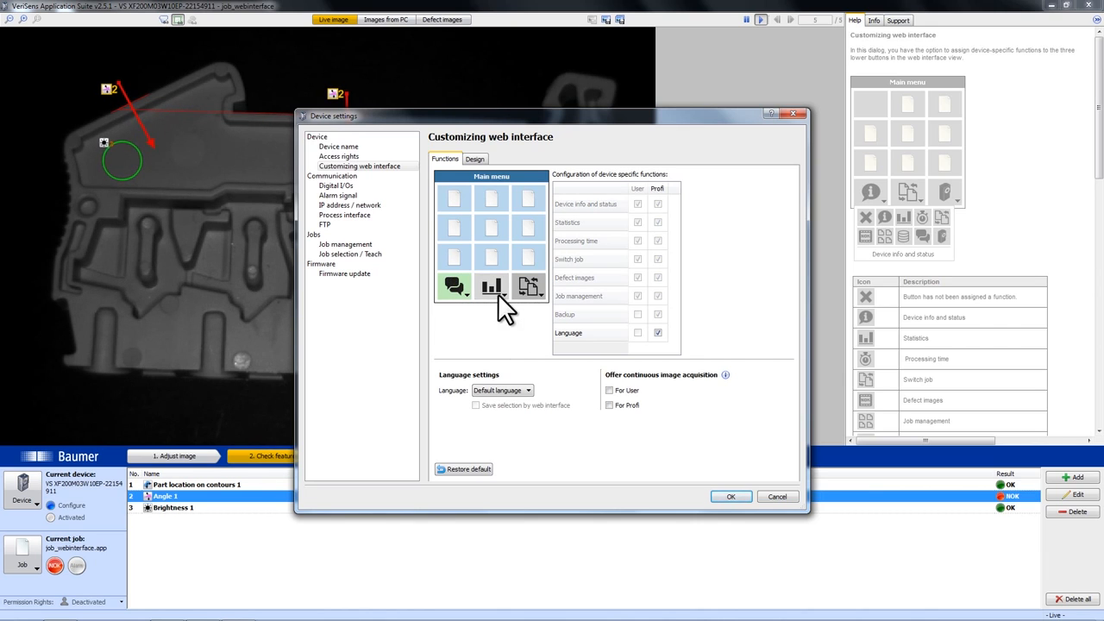
{"action": "left_click", "coordinate": [498, 294]}
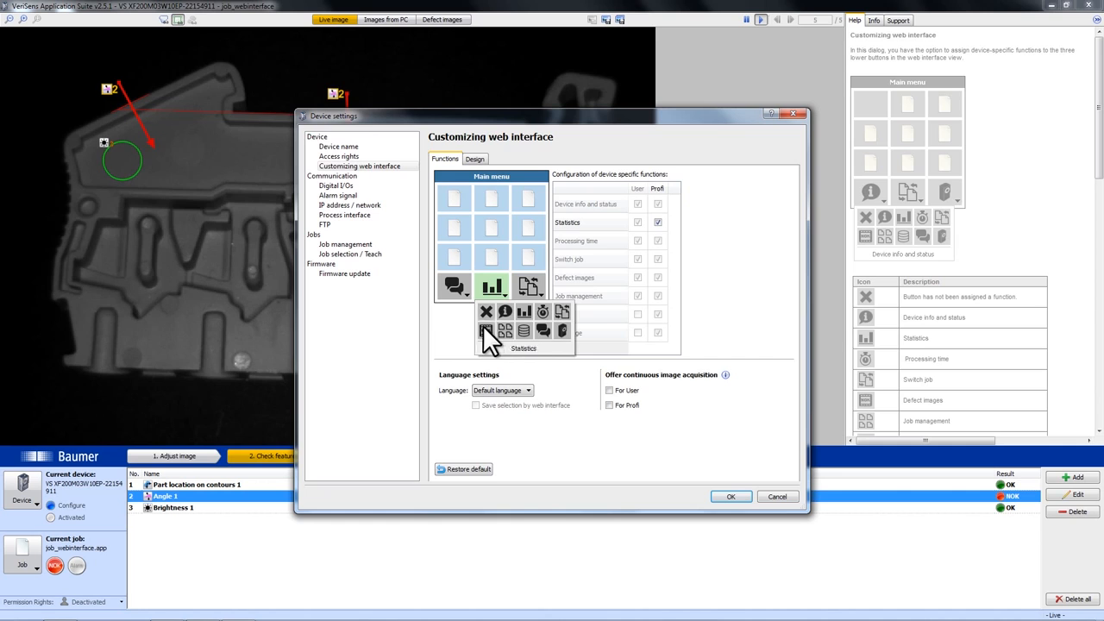
{"action": "left_click", "coordinate": [485, 330]}
{"action": "left_click", "coordinate": [464, 286]}
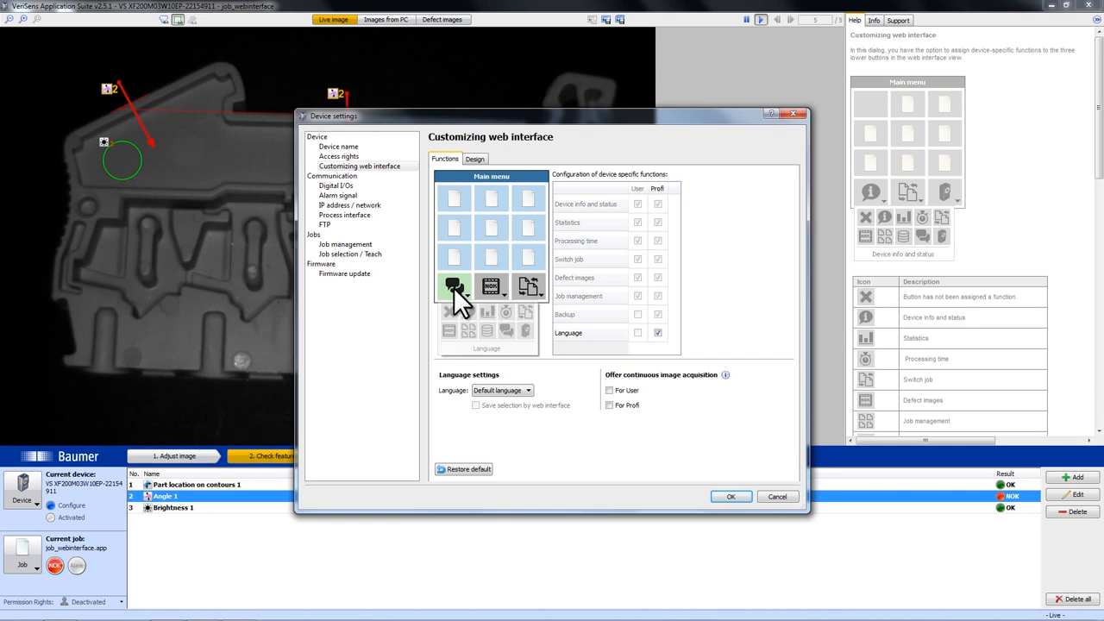
{"action": "left_click", "coordinate": [523, 326]}
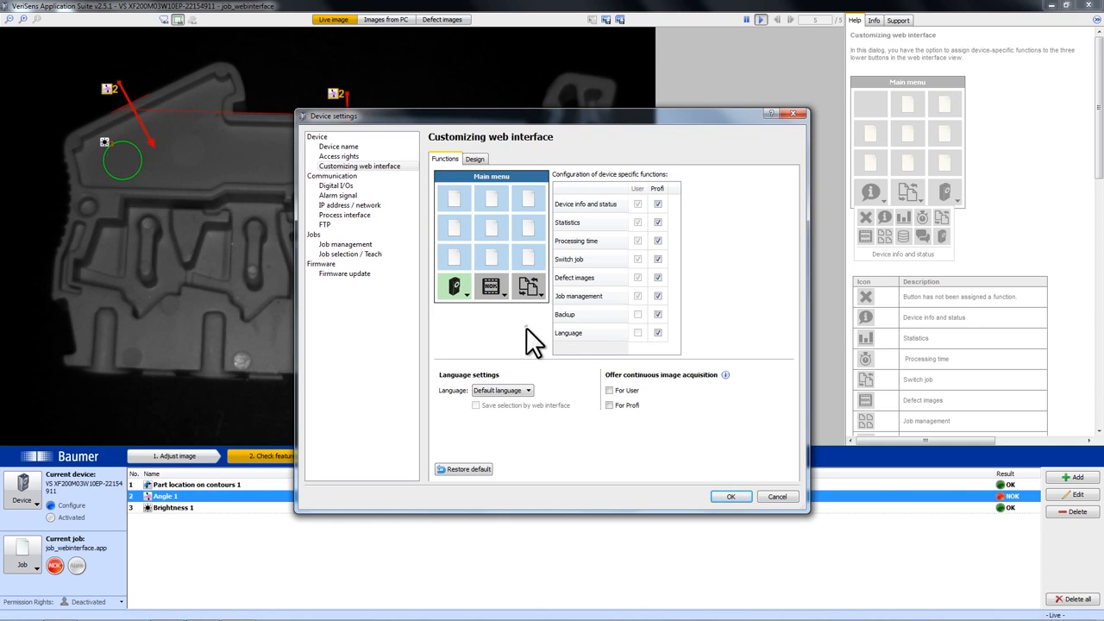
Set the web interface language to English and apply the device settings.
{"action": "left_click", "coordinate": [521, 390]}
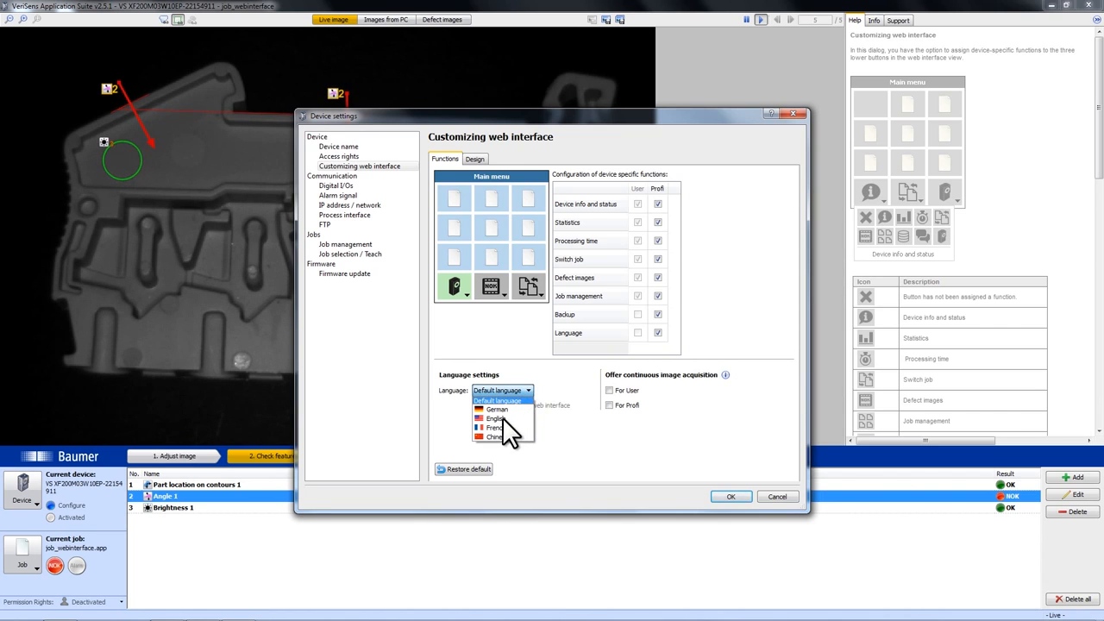
{"action": "left_click", "coordinate": [501, 418]}
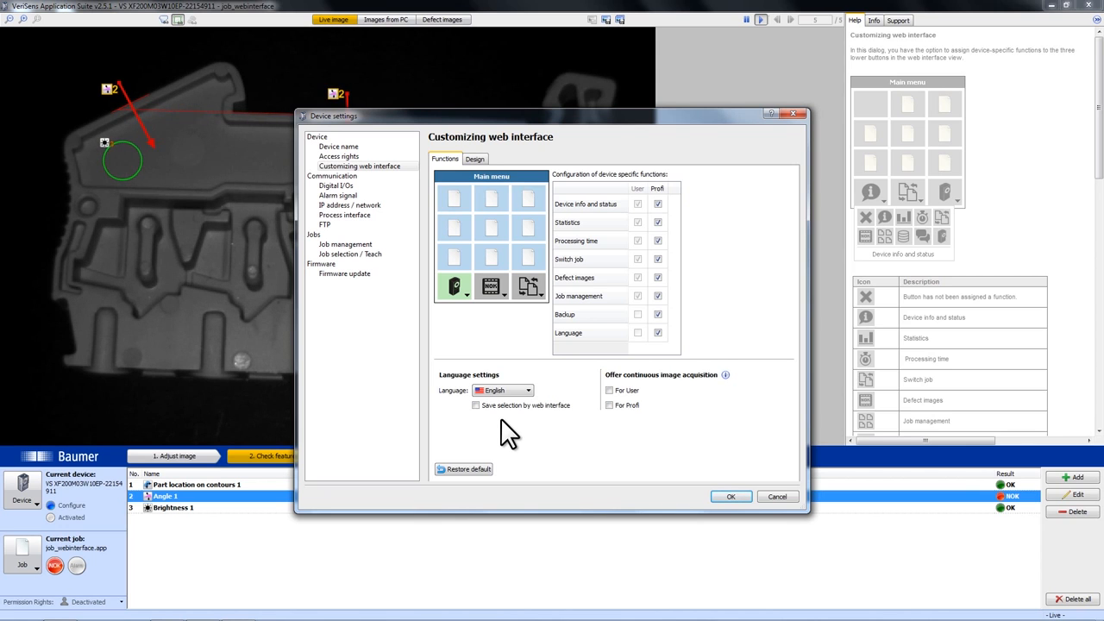
{"action": "left_click", "coordinate": [725, 498]}
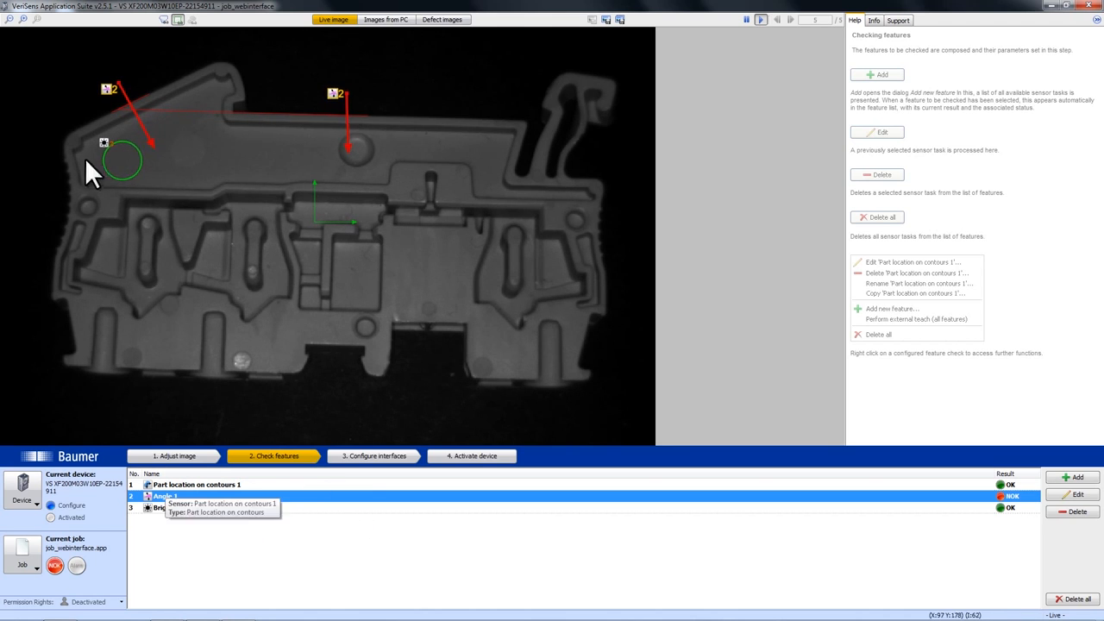
Examine the parameters and switching limits of the Angle 1 feature check.
{"action": "double_click", "coordinate": [194, 495]}
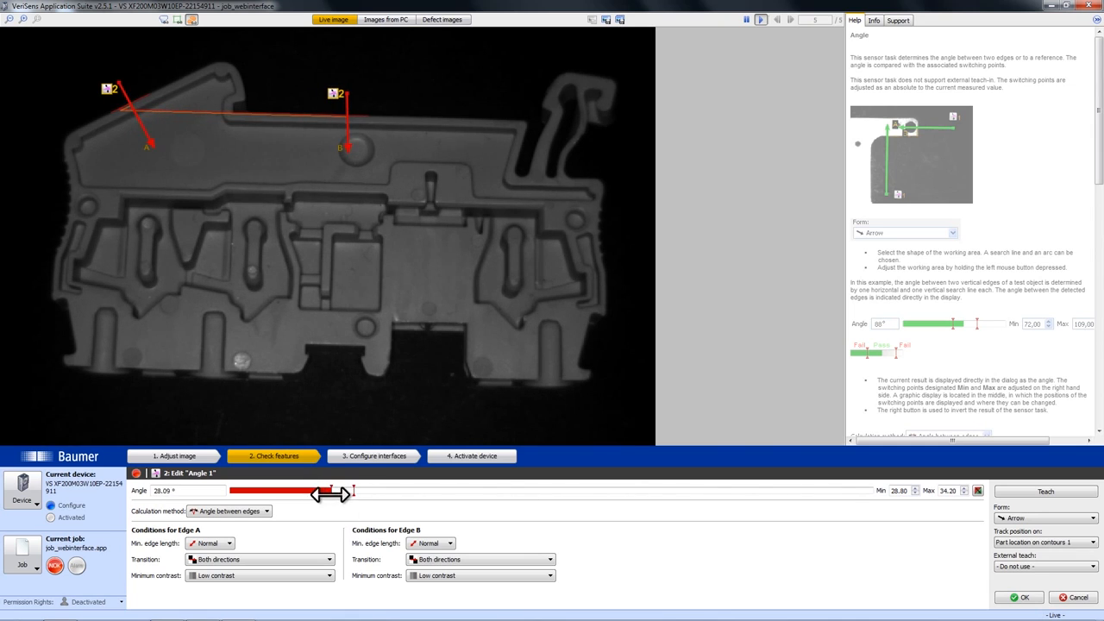
{"action": "left_click", "coordinate": [1011, 598]}
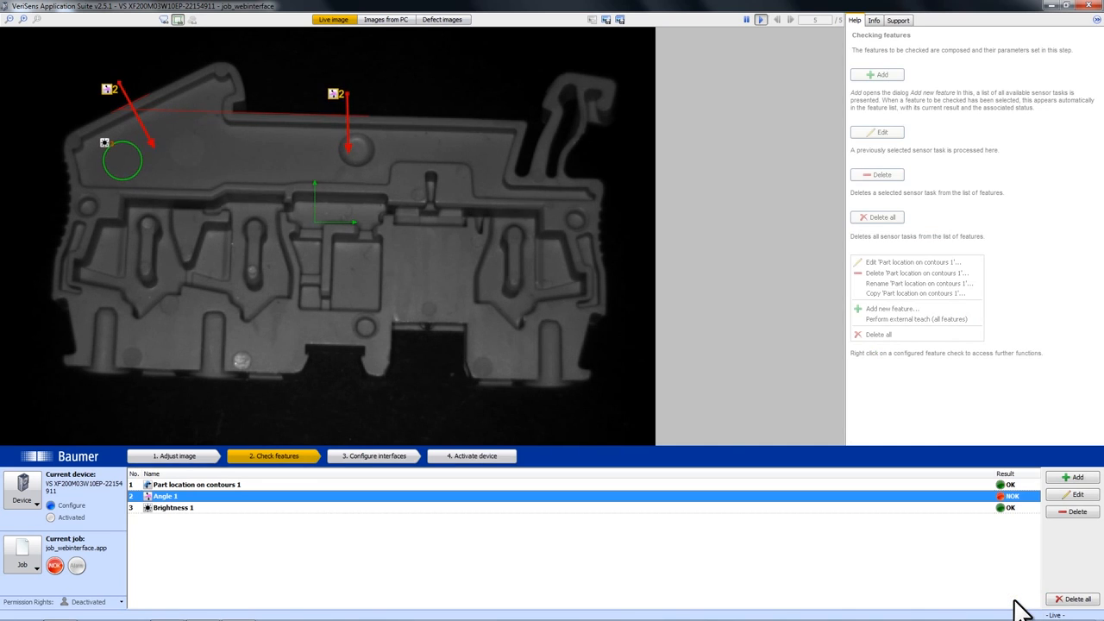
In the job's web interface configuration, assign Image acquisition, Part location on contours 1 and Brightness 1 to the top three main menu buttons.
{"action": "left_click", "coordinate": [395, 457]}
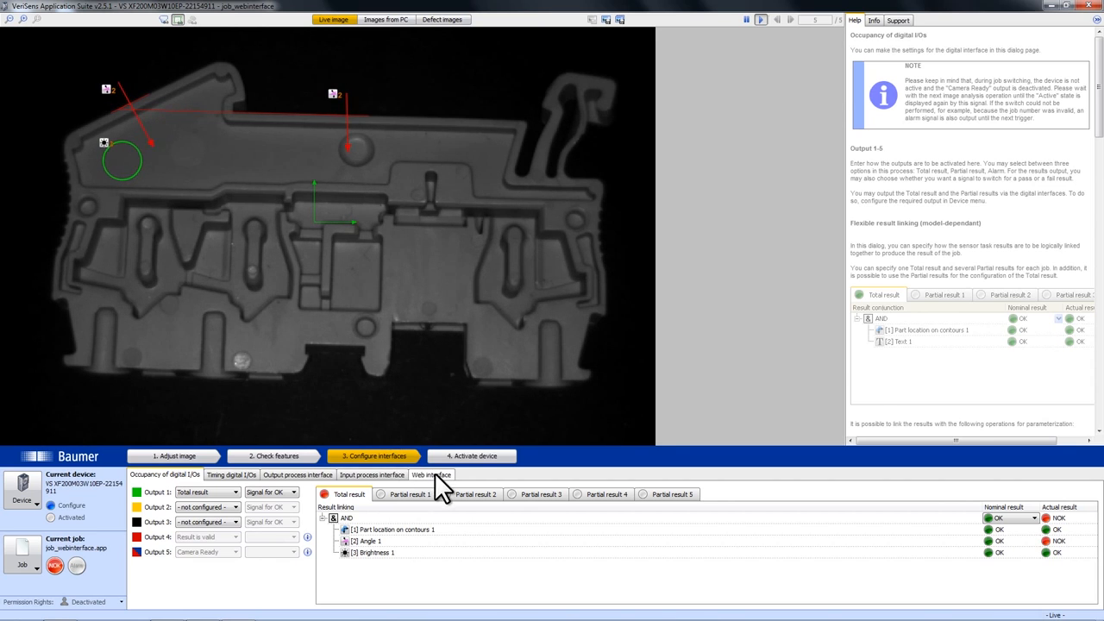
{"action": "left_click", "coordinate": [434, 474]}
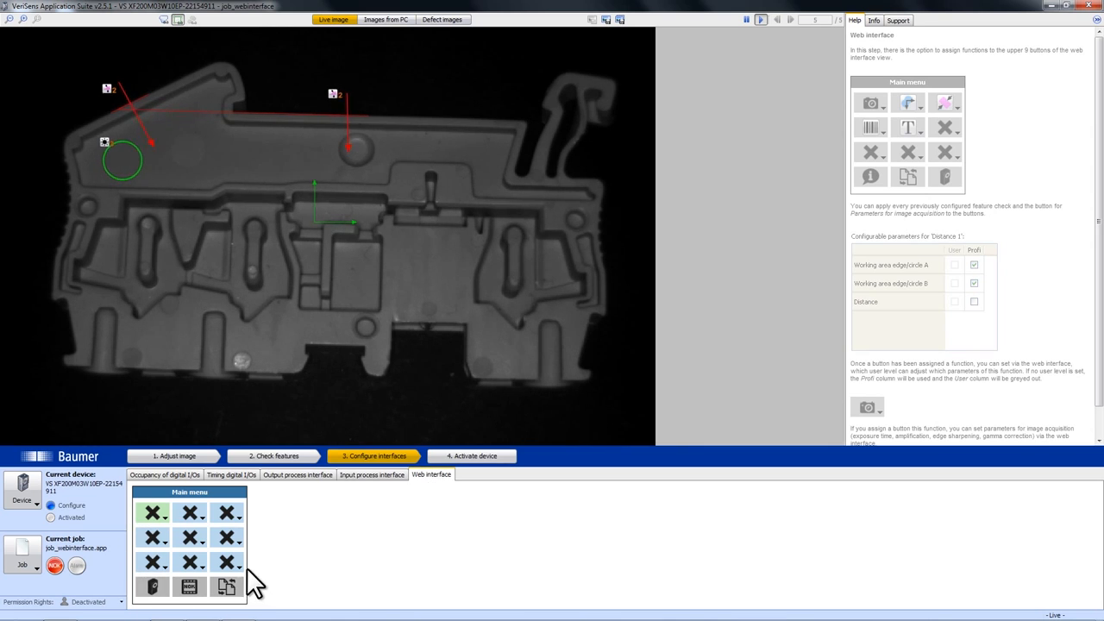
{"action": "left_click", "coordinate": [155, 516]}
{"action": "left_click", "coordinate": [166, 532]}
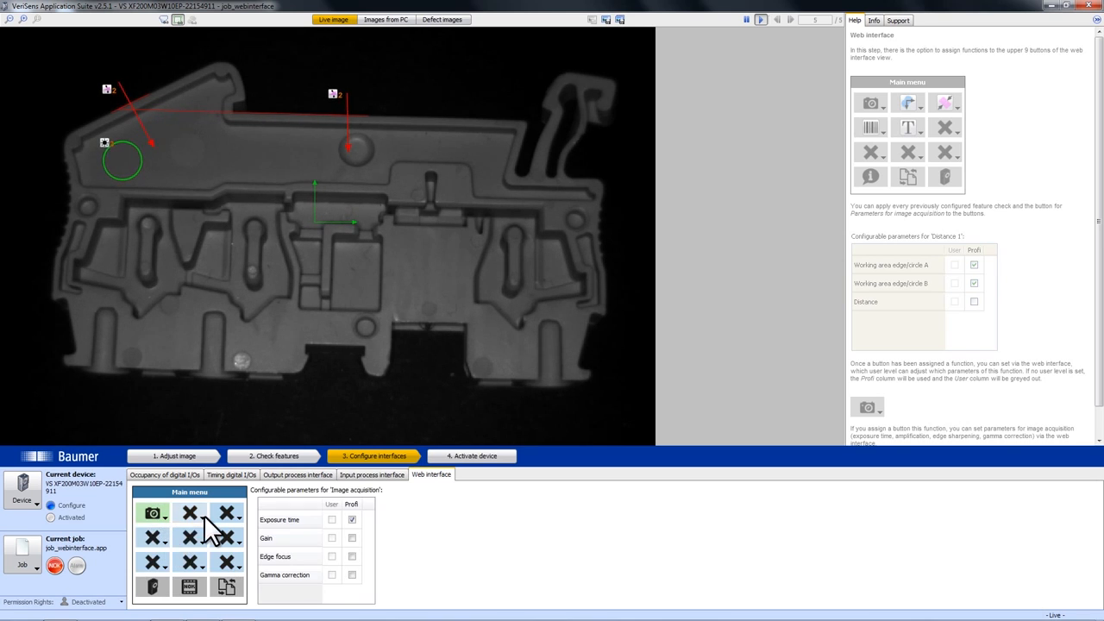
{"action": "left_click", "coordinate": [202, 515]}
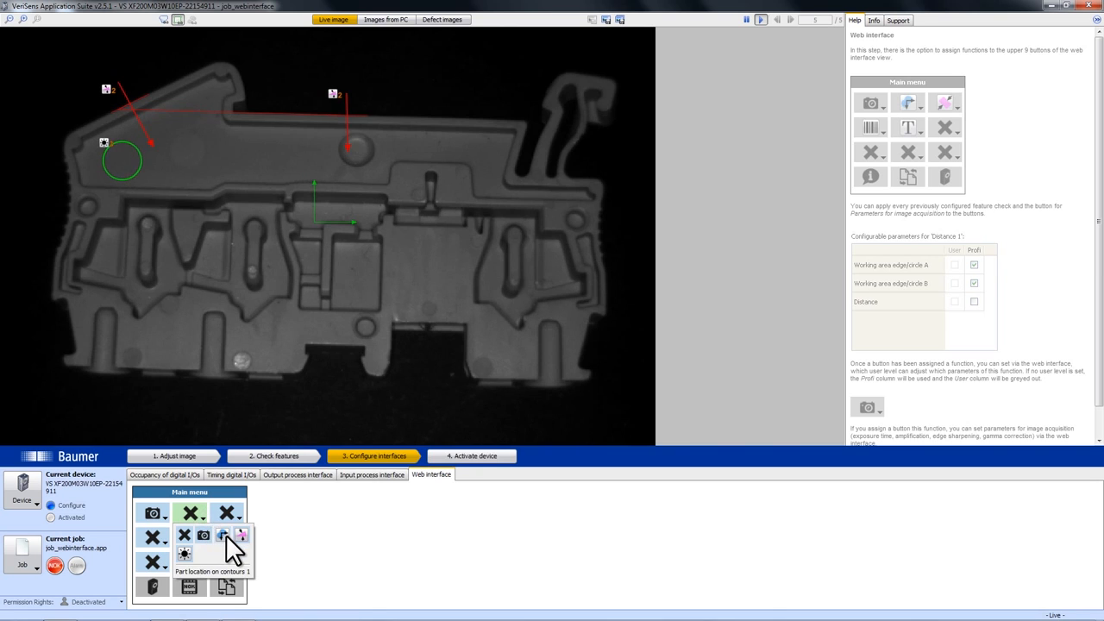
{"action": "left_click", "coordinate": [226, 534]}
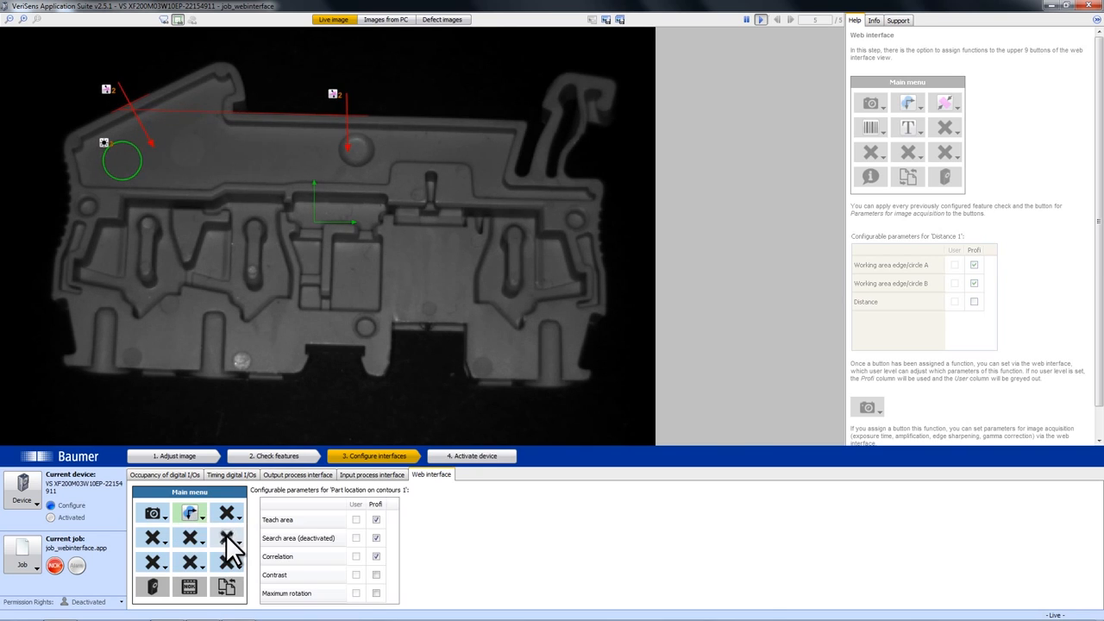
{"action": "left_click", "coordinate": [229, 520]}
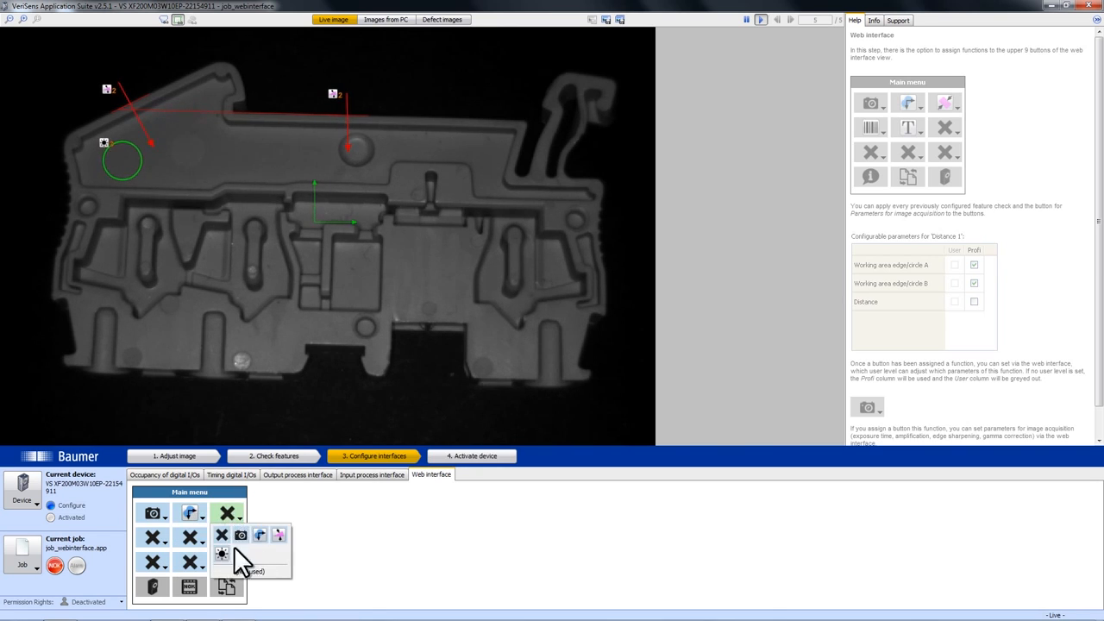
{"action": "left_click", "coordinate": [219, 552]}
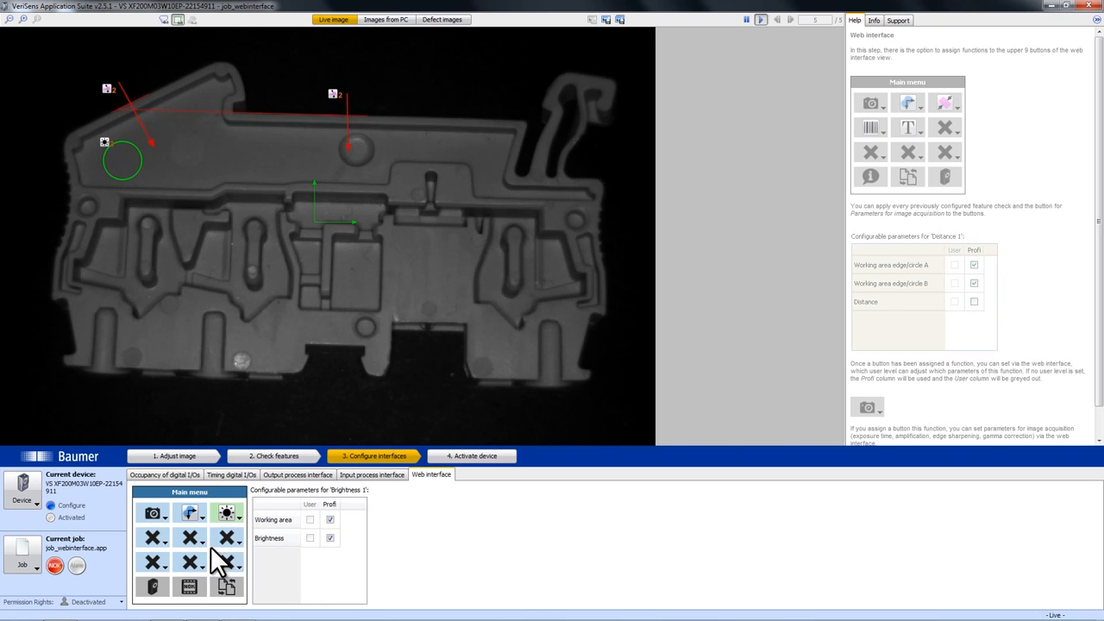
Assign Angle 1 to the middle button of the second row and allow Profi only the Angle of the corner parameter.
{"action": "left_click", "coordinate": [193, 537]}
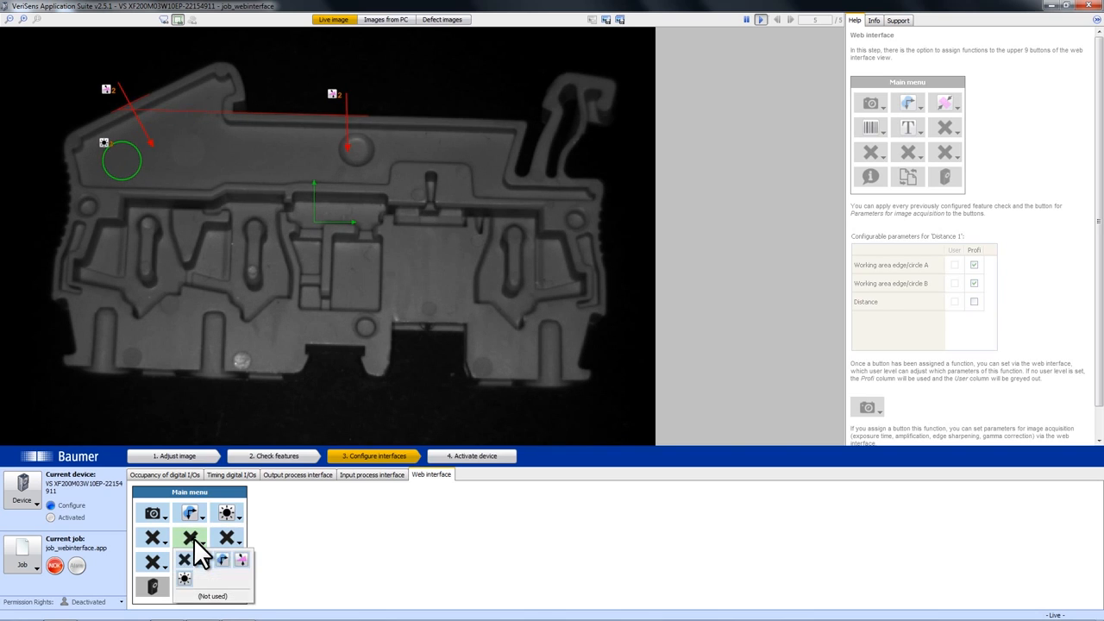
{"action": "left_click", "coordinate": [242, 560]}
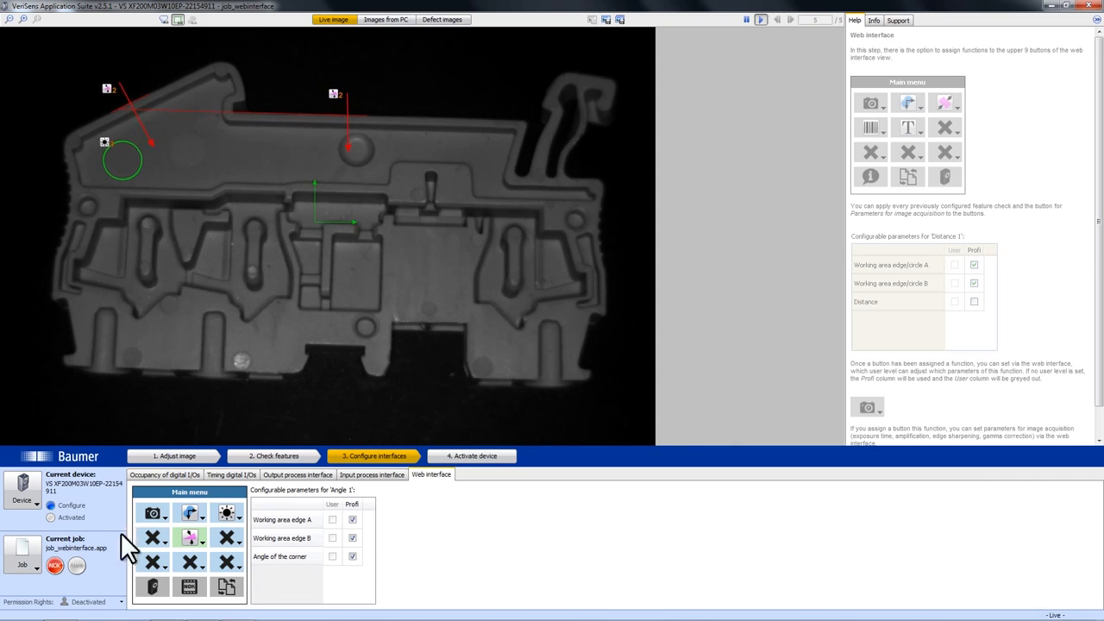
{"action": "left_click", "coordinate": [353, 518]}
Activate the device, saving the job to slot 1 and overwriting job_webinterface.app.
{"action": "left_click", "coordinate": [476, 457]}
{"action": "left_click", "coordinate": [556, 327]}
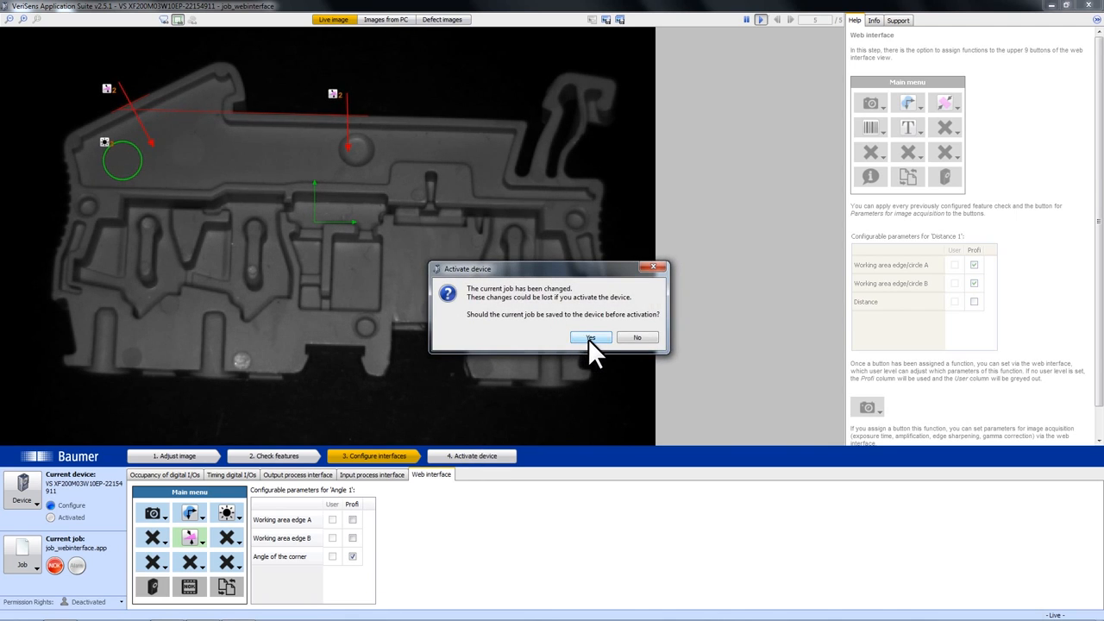
{"action": "left_click", "coordinate": [588, 339]}
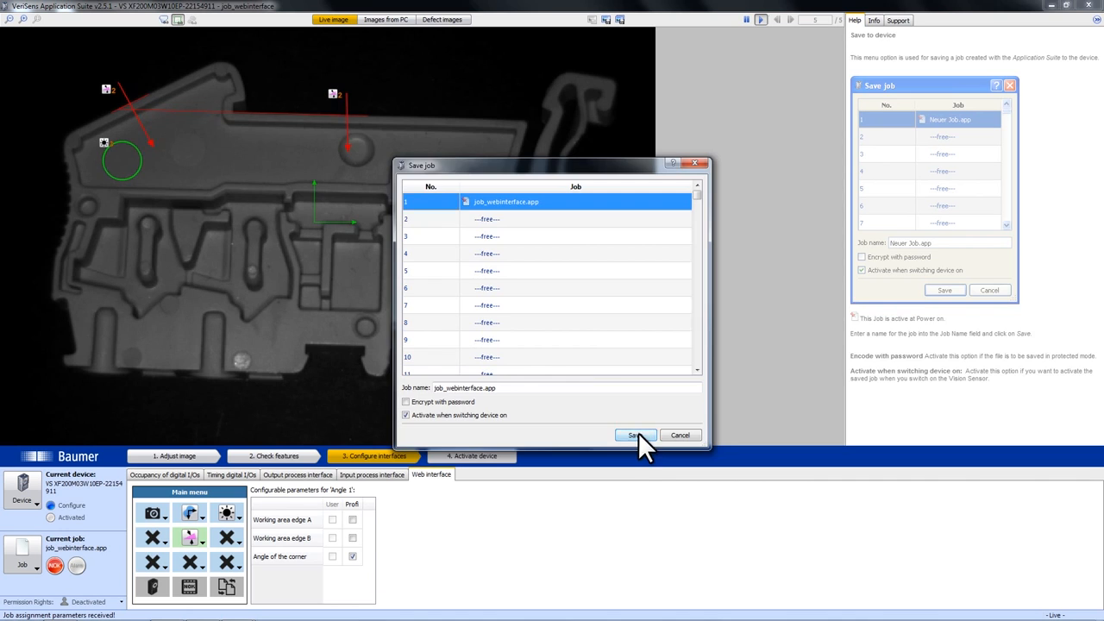
{"action": "left_click", "coordinate": [636, 434]}
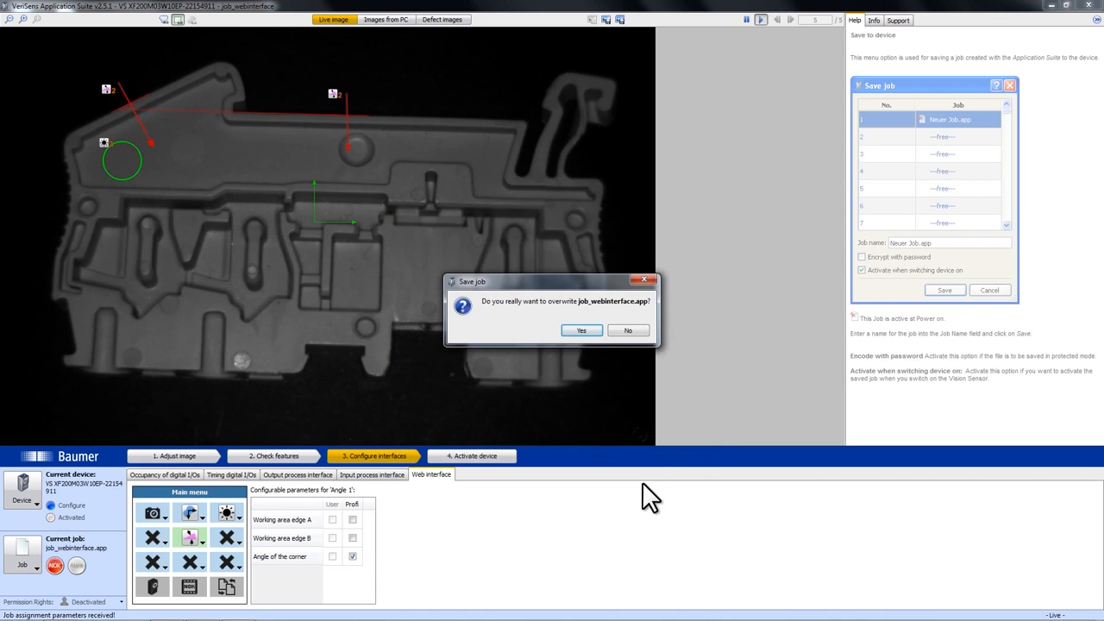
{"action": "left_click", "coordinate": [579, 330]}
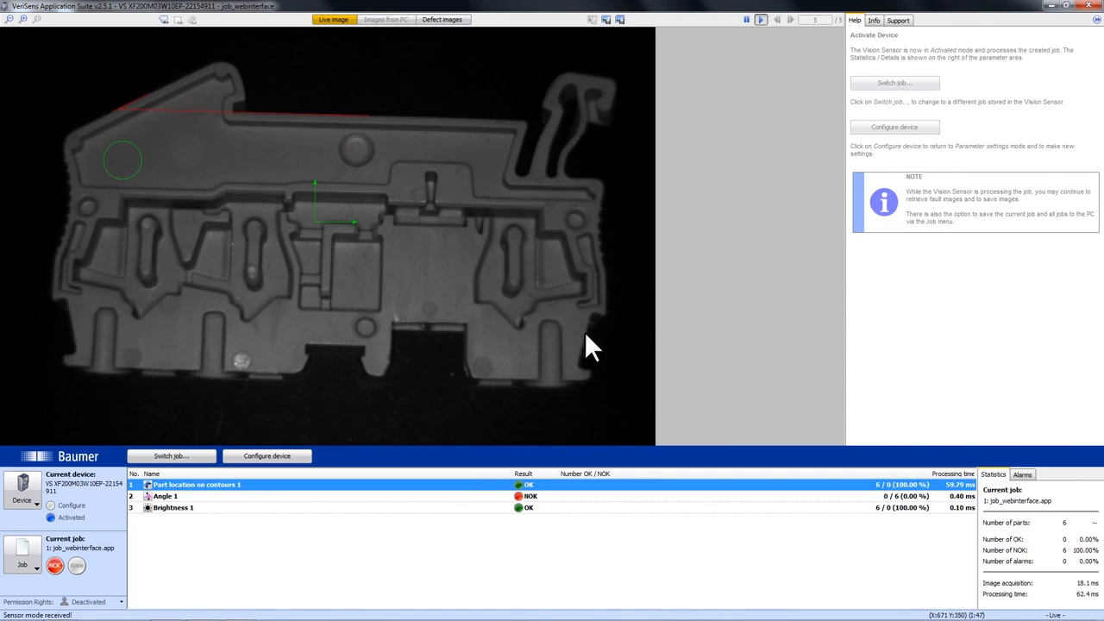
Copy the connected sensor's IP address from the device information.
{"action": "left_click", "coordinate": [875, 21]}
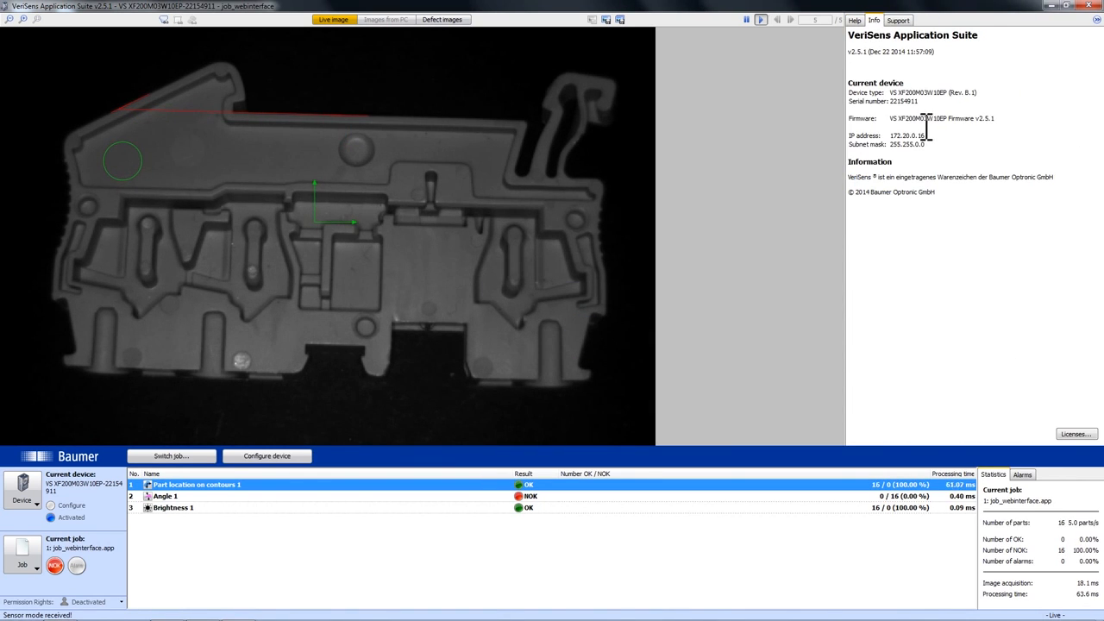
{"action": "left_click_drag", "start_coordinate": [925, 135], "coordinate": [897, 140]}
{"action": "right_click", "coordinate": [893, 138]}
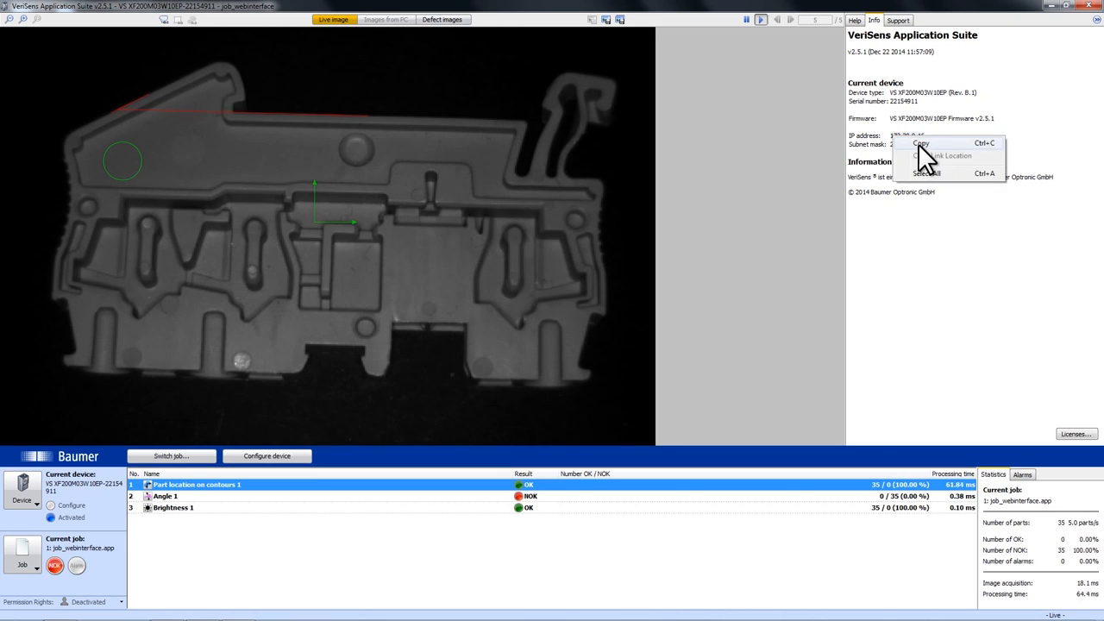
{"action": "left_click", "coordinate": [919, 144]}
Switch to Internet Explorer and open the sensor's web interface at the copied address 172.20.0.16.
{"action": "left_click", "coordinate": [1053, 5]}
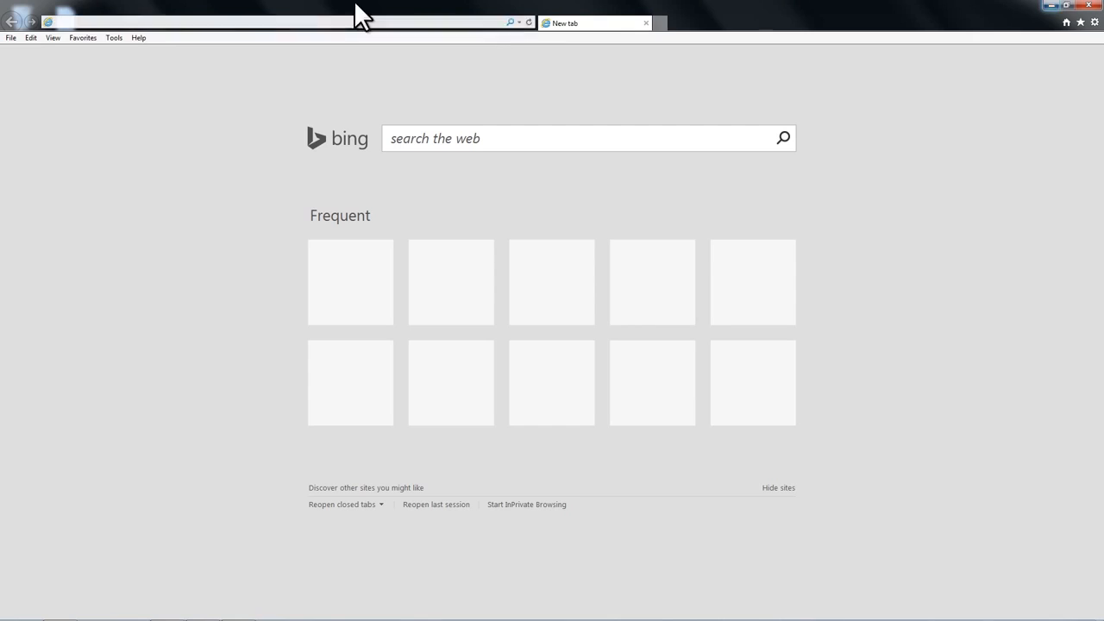
{"action": "right_click", "coordinate": [265, 22]}
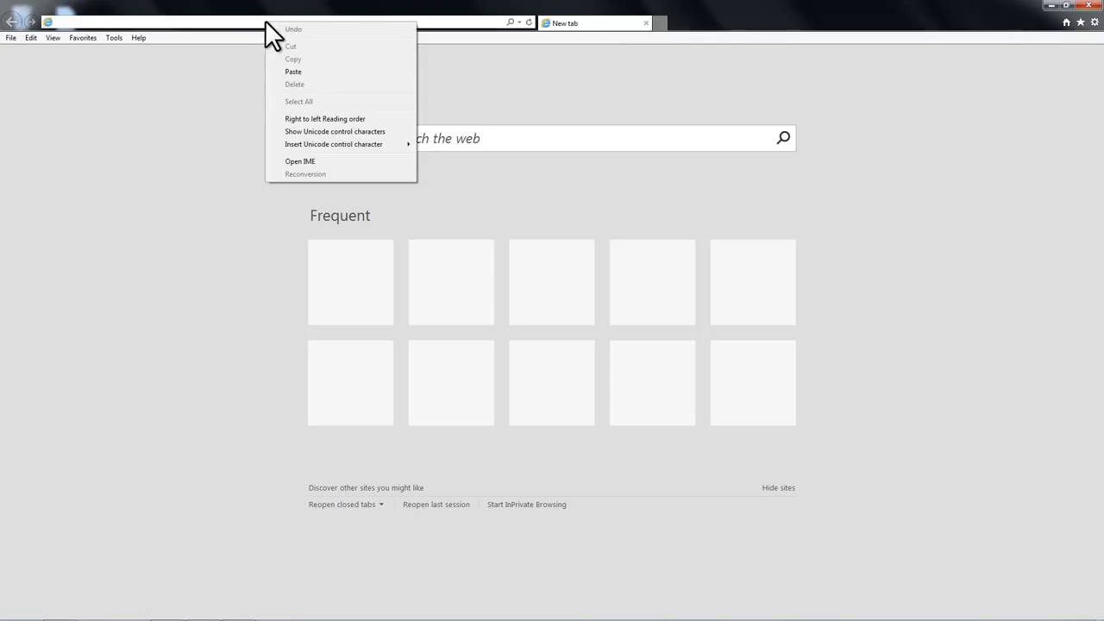
{"action": "left_click", "coordinate": [301, 69]}
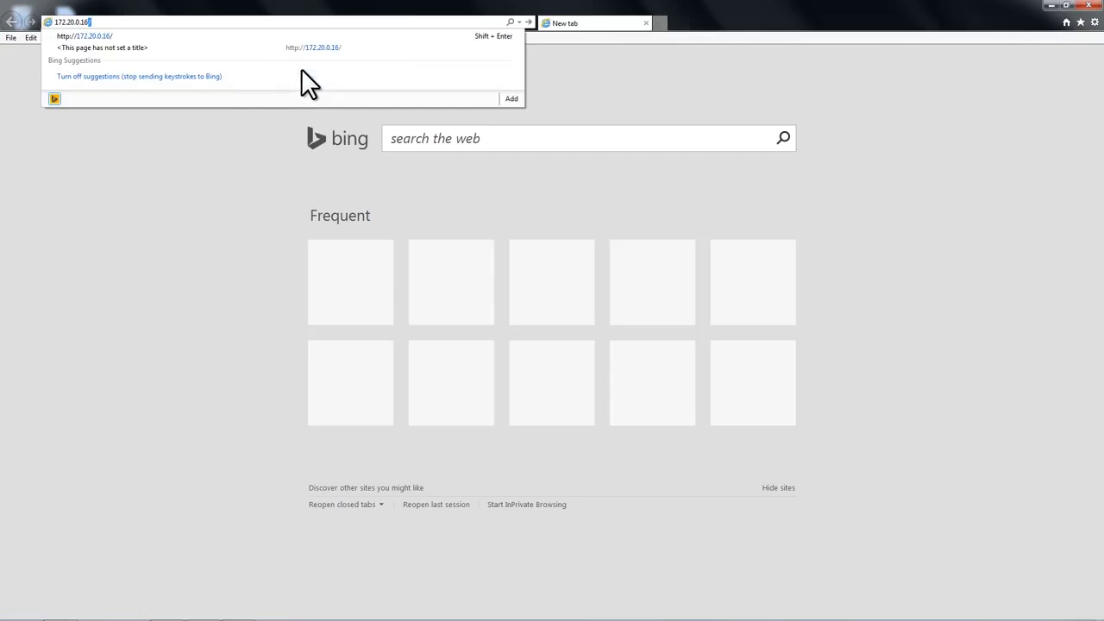
{"action": "left_click", "coordinate": [507, 21]}
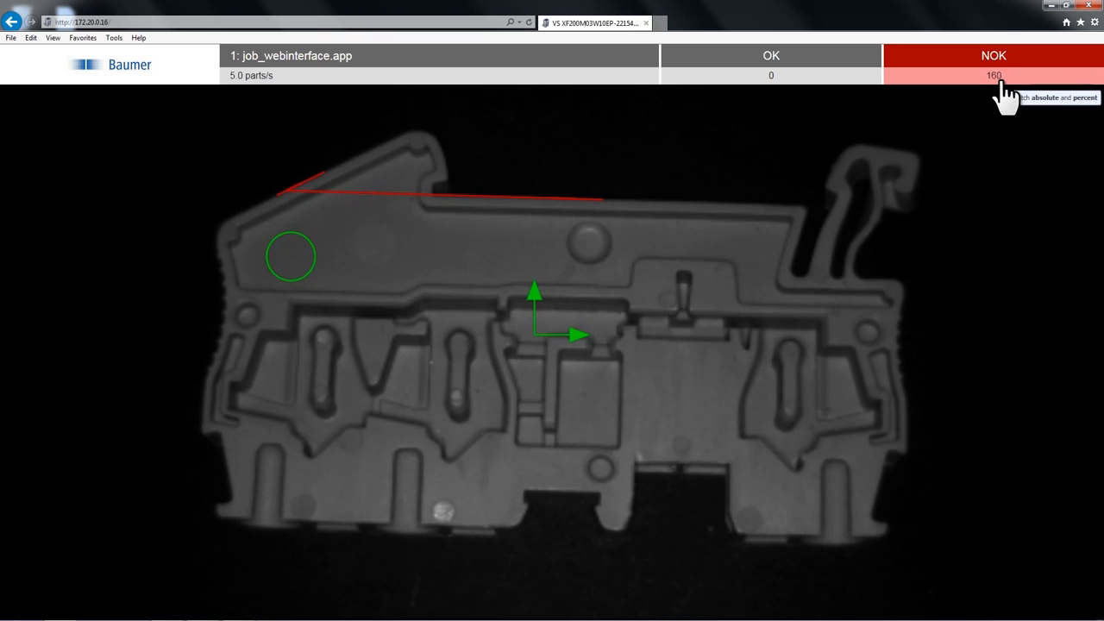
Set the limits for Angle 1's Angle of the corner to 23.5 and 30.5 in the web interface.
{"action": "left_click", "coordinate": [679, 314]}
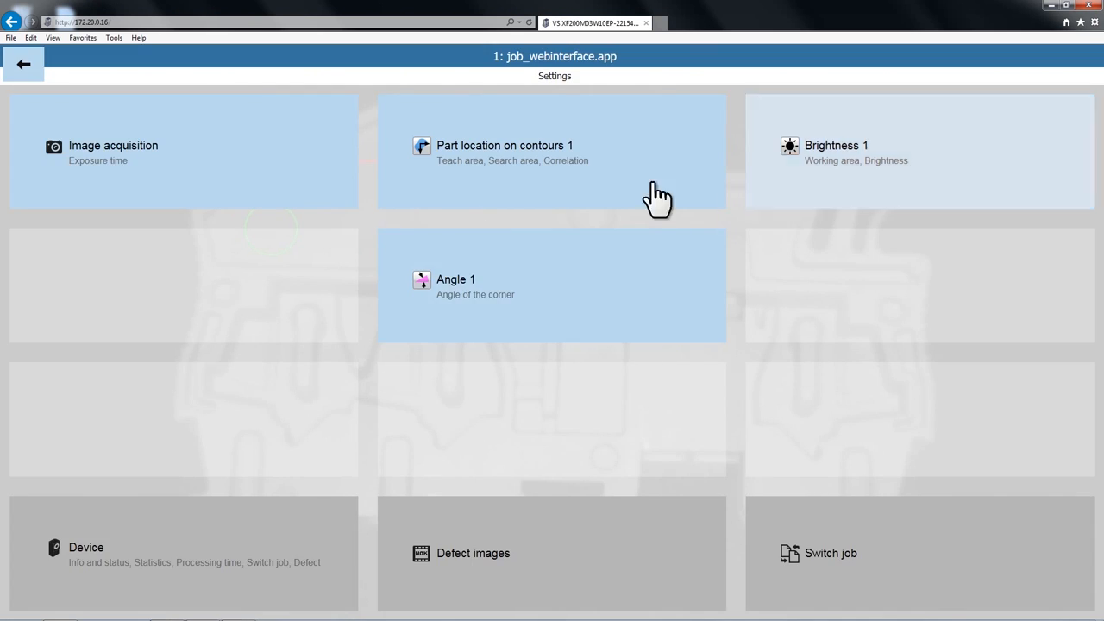
{"action": "left_click", "coordinate": [542, 305]}
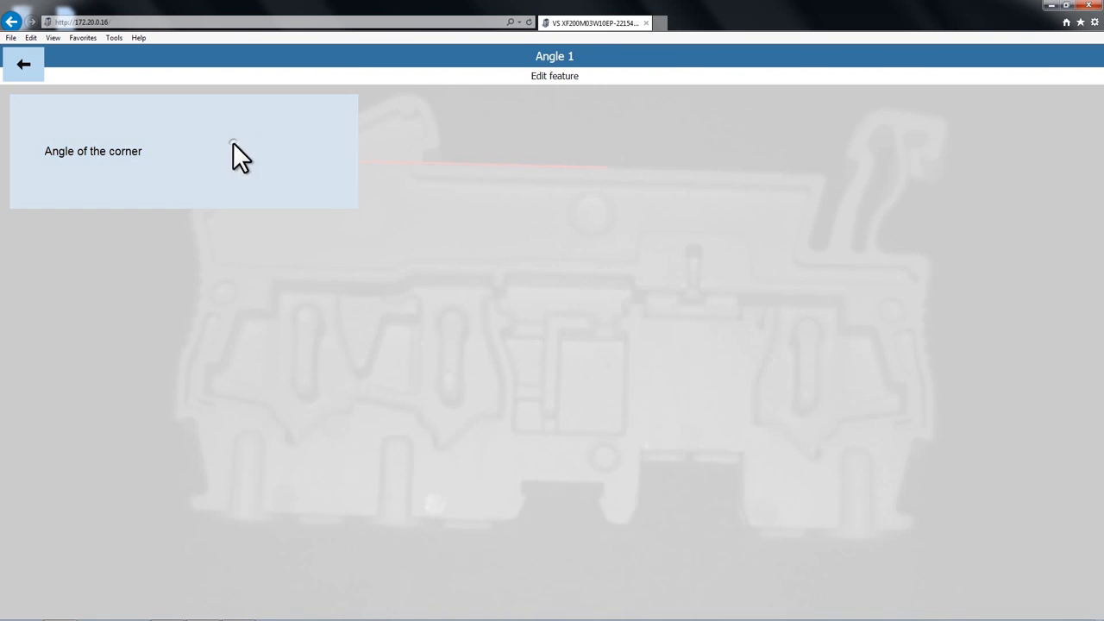
{"action": "left_click", "coordinate": [233, 143]}
{"action": "mouse_move", "coordinate": [324, 596]}
{"action": "left_mouse_down"}
{"action": "mouse_move", "coordinate": [299, 607]}
{"action": "mouse_move", "coordinate": [330, 613]}
{"action": "left_mouse_up"}
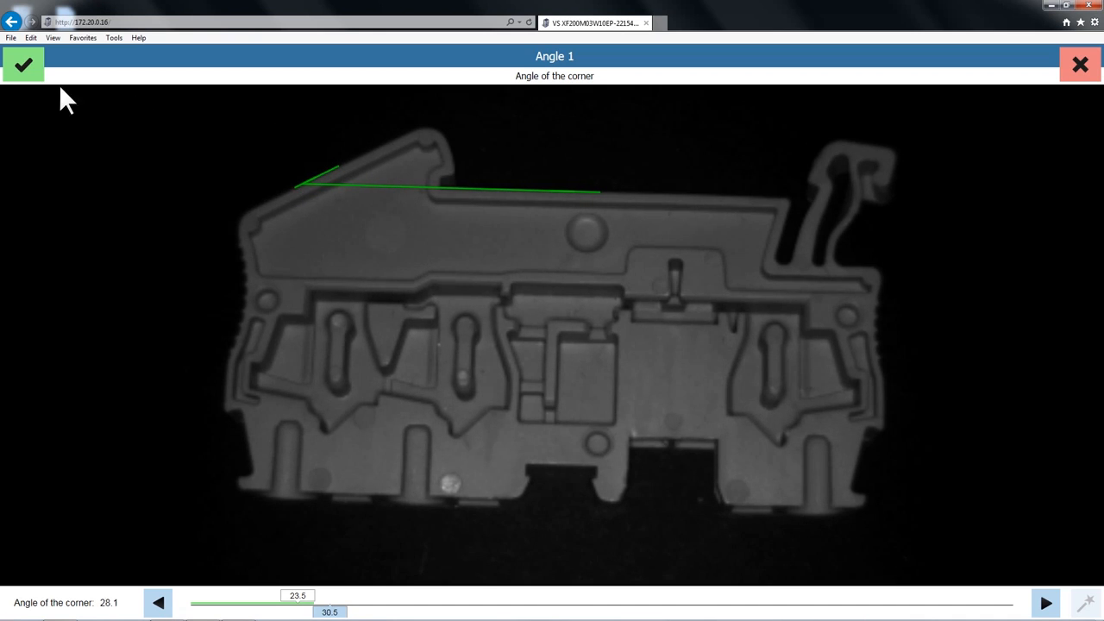
{"action": "left_click", "coordinate": [38, 69]}
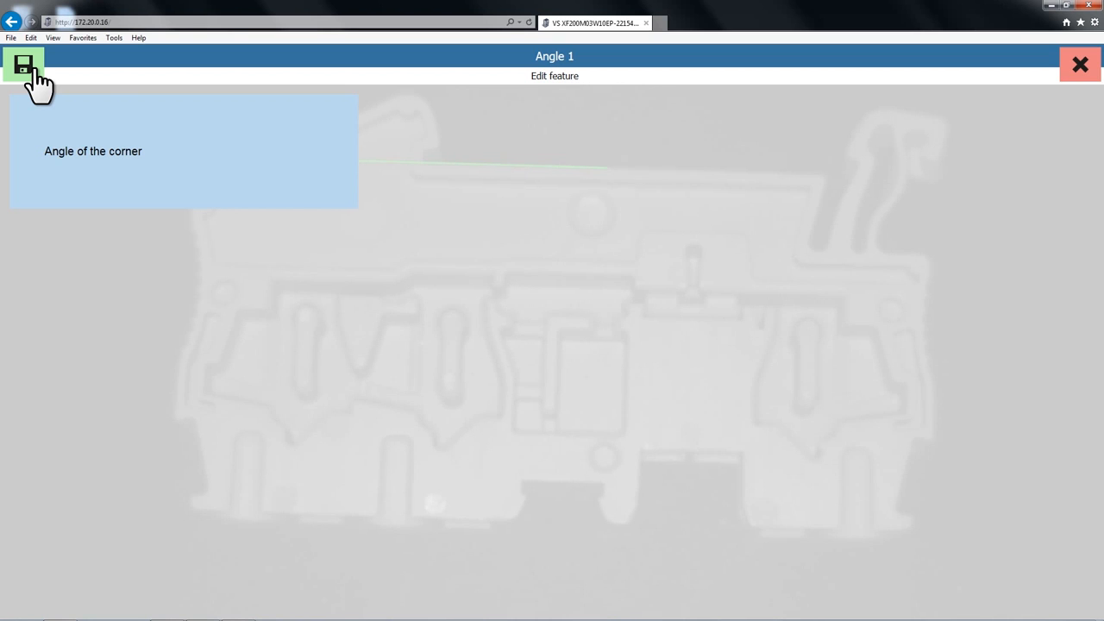
Save the Angle 1 changes permanently to job_webinterface.app and return to the live inspection view.
{"action": "left_click", "coordinate": [31, 69]}
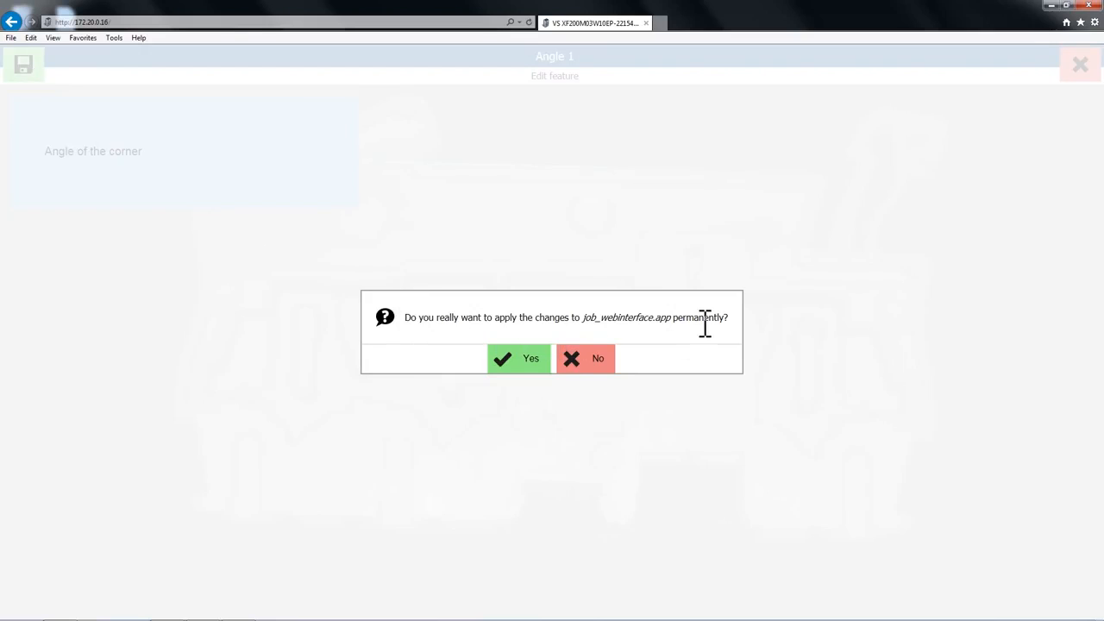
{"action": "left_click", "coordinate": [520, 363]}
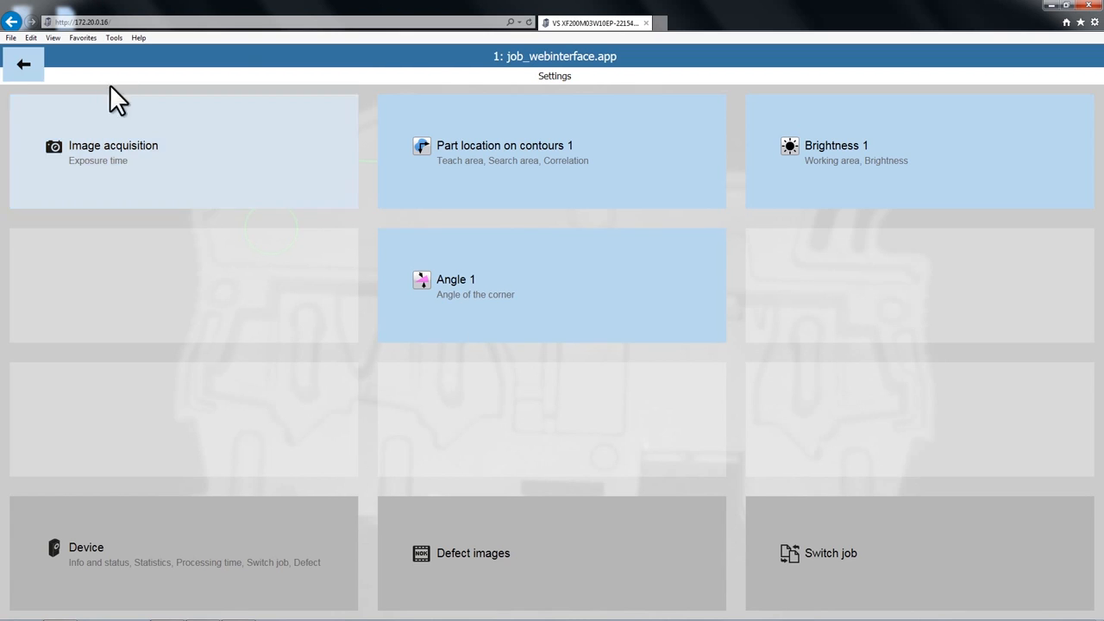
{"action": "left_click", "coordinate": [23, 67]}
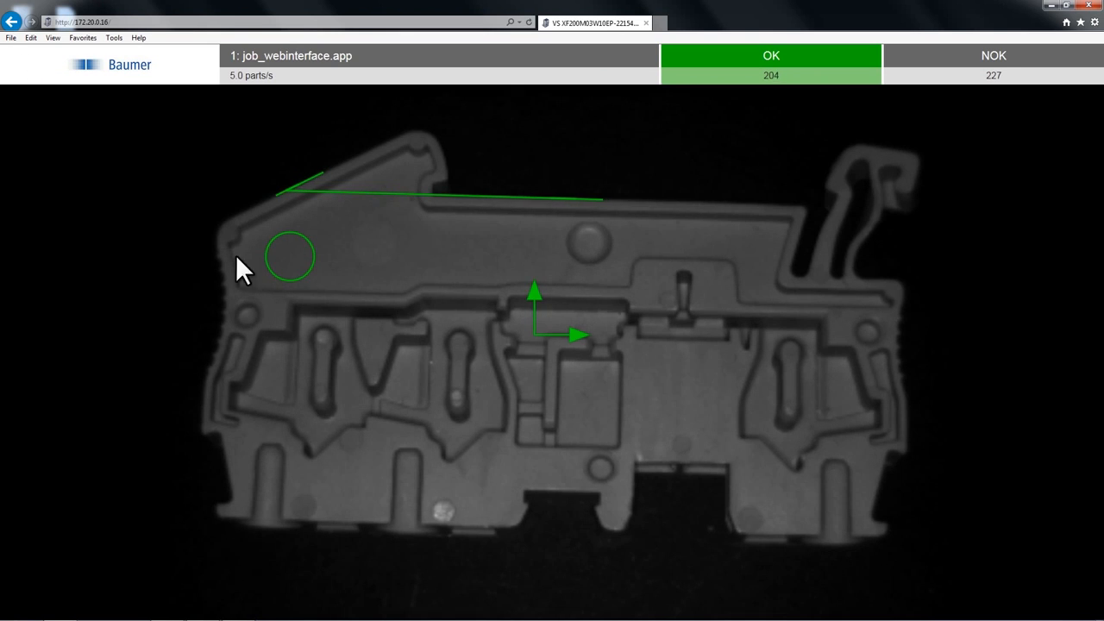